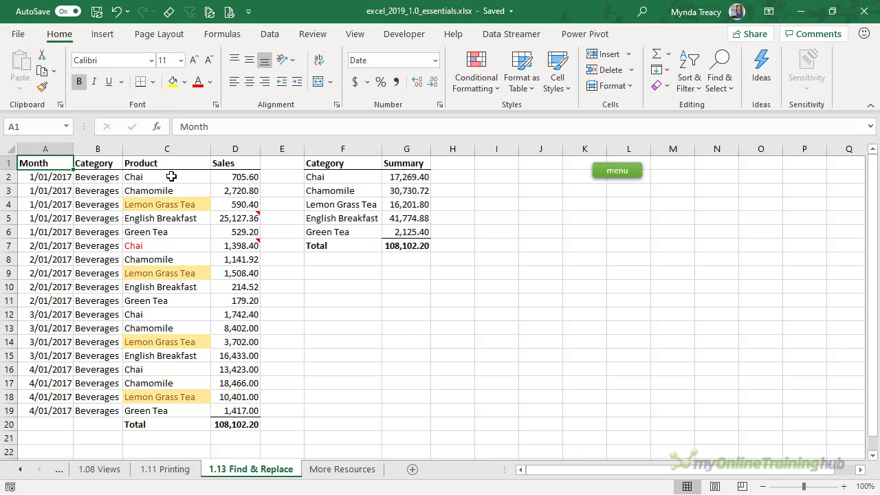
- Select the Product entries C2:C19, then the entire column C
{"action": "left_click_drag", "start_coordinate": [171, 177], "coordinate": [183, 408]}
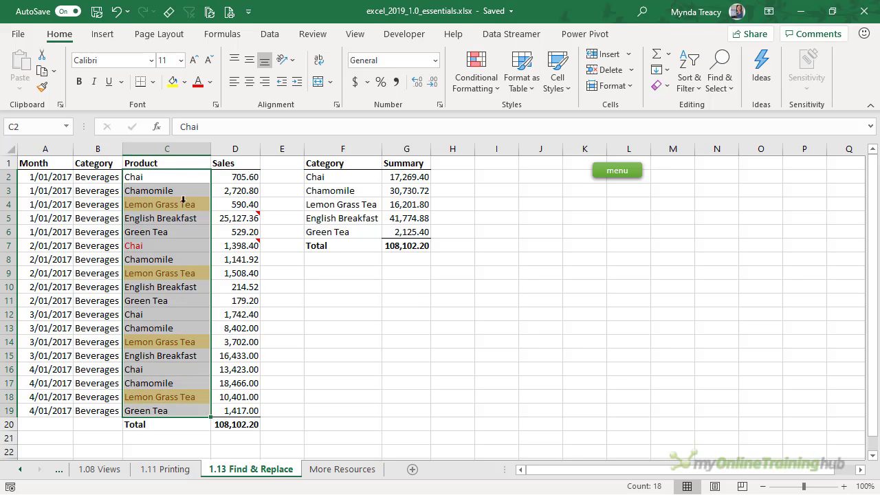
{"action": "left_click", "coordinate": [184, 149]}
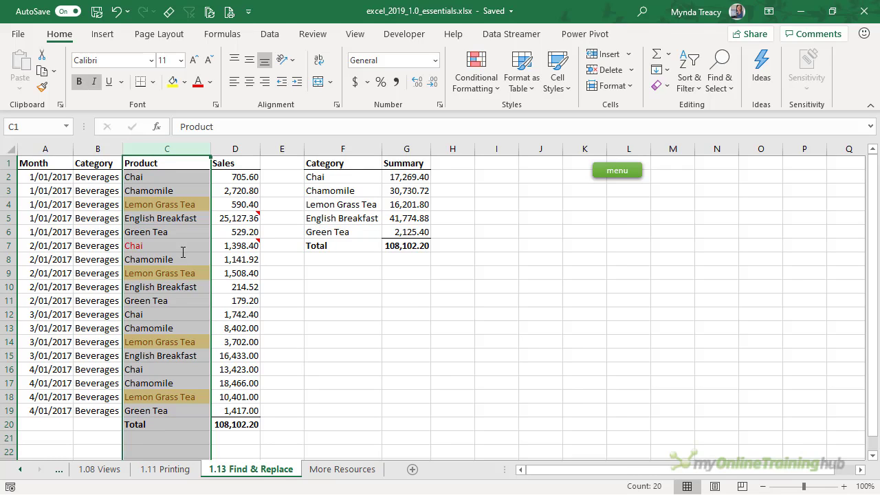
- Open the Find dialog with Ctrl+F and set the search term to Chai from the history
{"action": "left_click", "coordinate": [723, 87]}
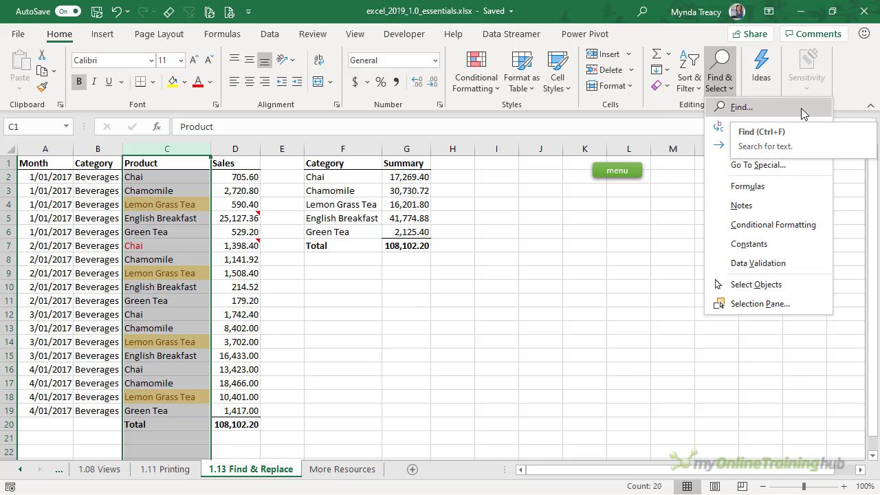
{"action": "left_click", "coordinate": [192, 145]}
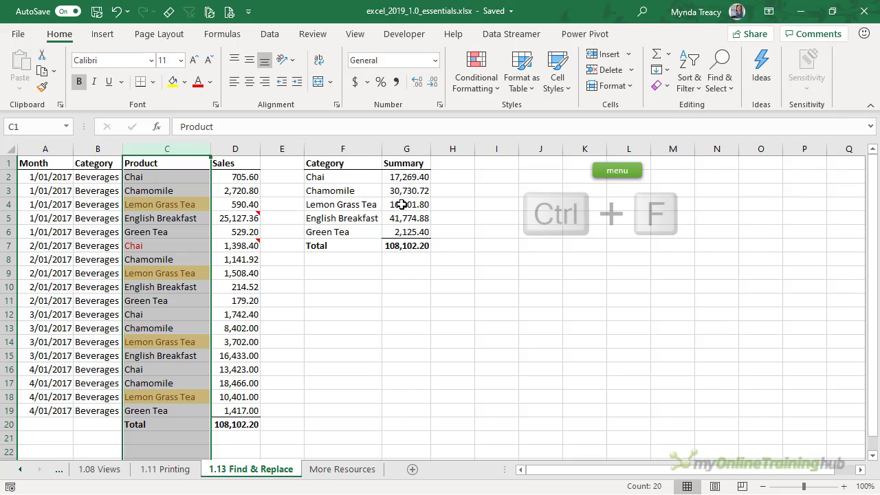
{"action": "key", "text": "ctrl+f"}
{"action": "left_click_drag", "start_coordinate": [509, 291], "coordinate": [410, 217]}
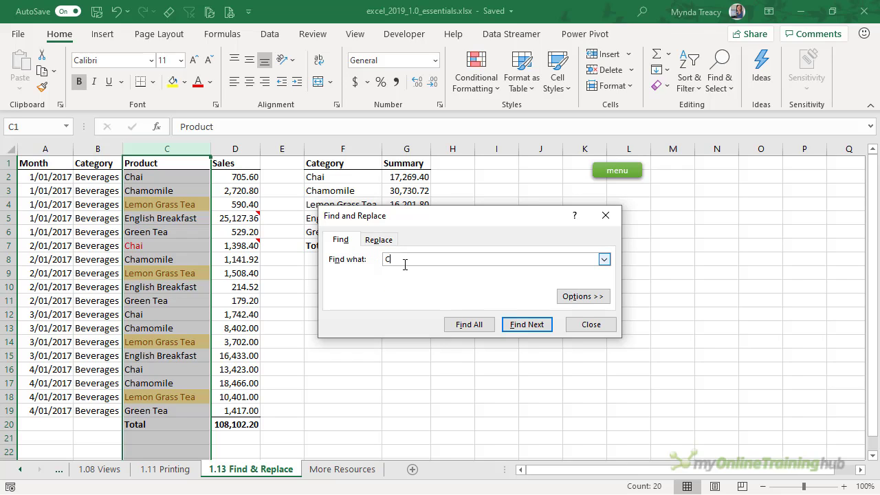
{"action": "left_click", "coordinate": [604, 259]}
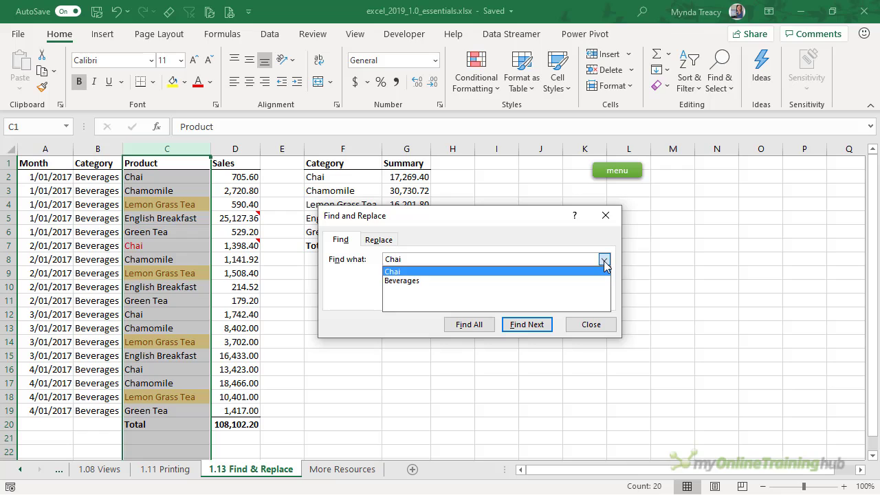
{"action": "left_click", "coordinate": [410, 273]}
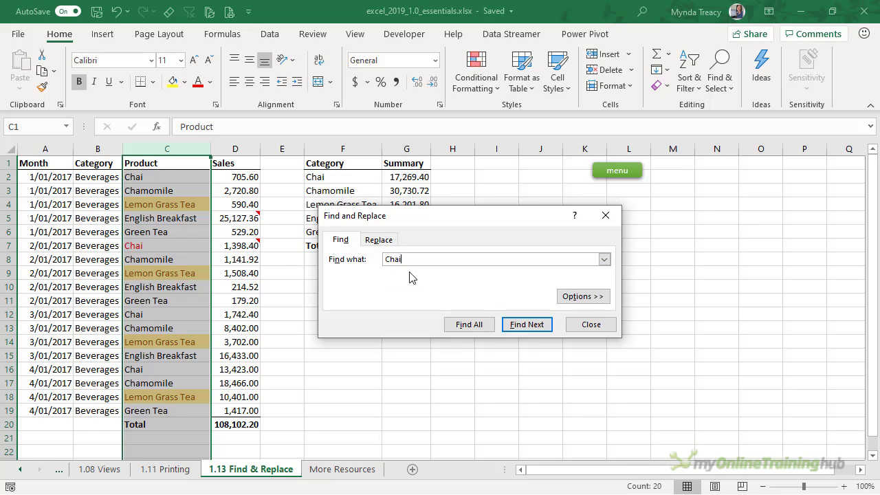
- Expand the search options and add a red font colour format to the Chai search
{"action": "left_click", "coordinate": [581, 297]}
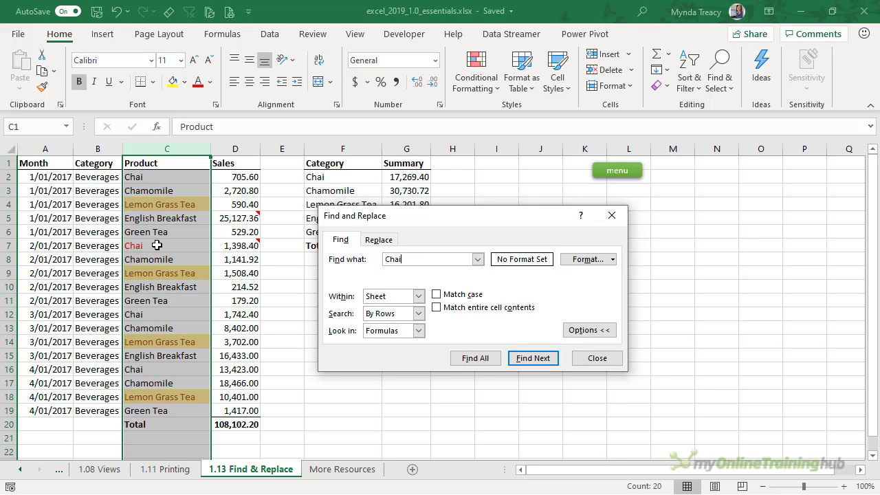
{"action": "left_click", "coordinate": [612, 259]}
{"action": "left_click", "coordinate": [608, 279]}
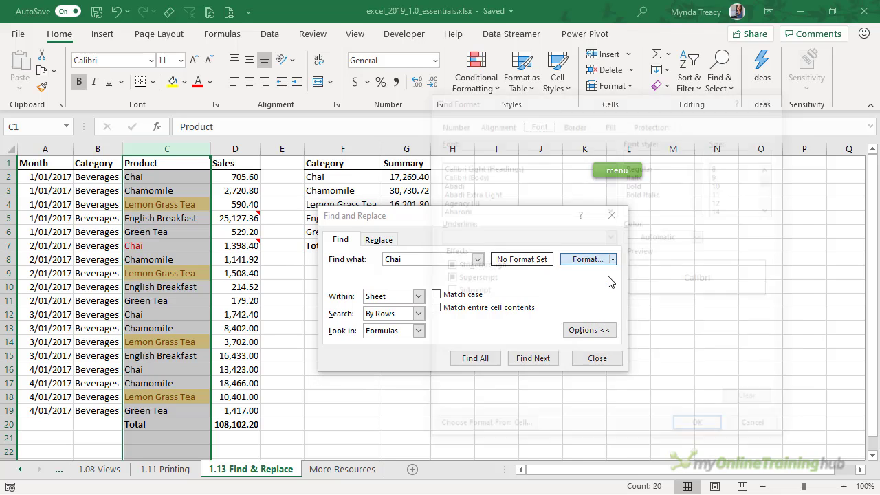
{"action": "left_click", "coordinate": [700, 237]}
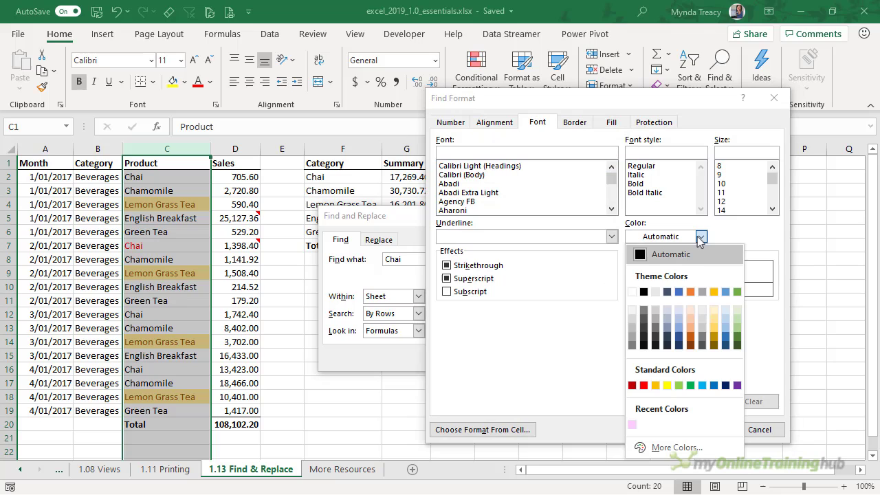
{"action": "left_click", "coordinate": [646, 384]}
{"action": "left_click", "coordinate": [702, 429]}
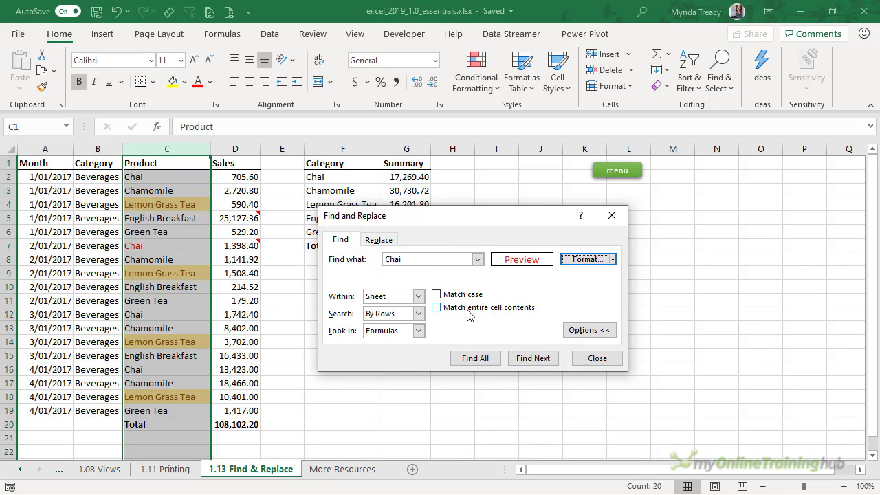
- Keep the search scope at Sheet and the search order By Rows
{"action": "left_click", "coordinate": [418, 297]}
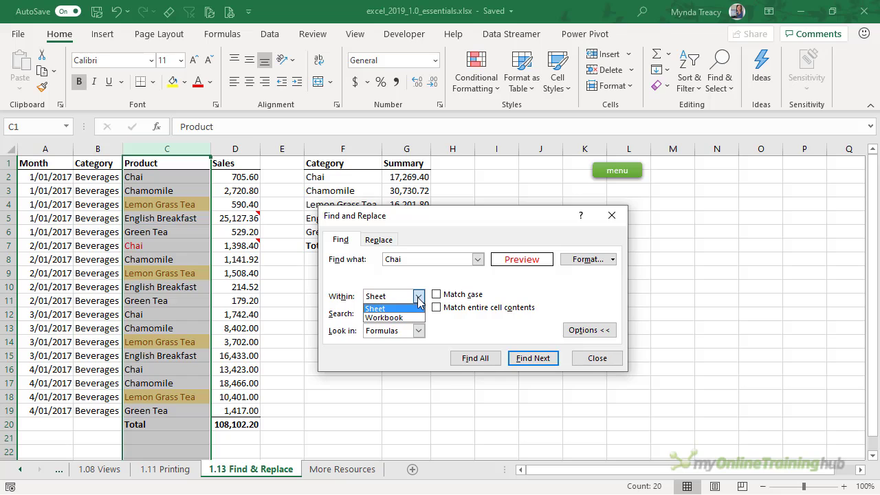
{"action": "left_click", "coordinate": [417, 297]}
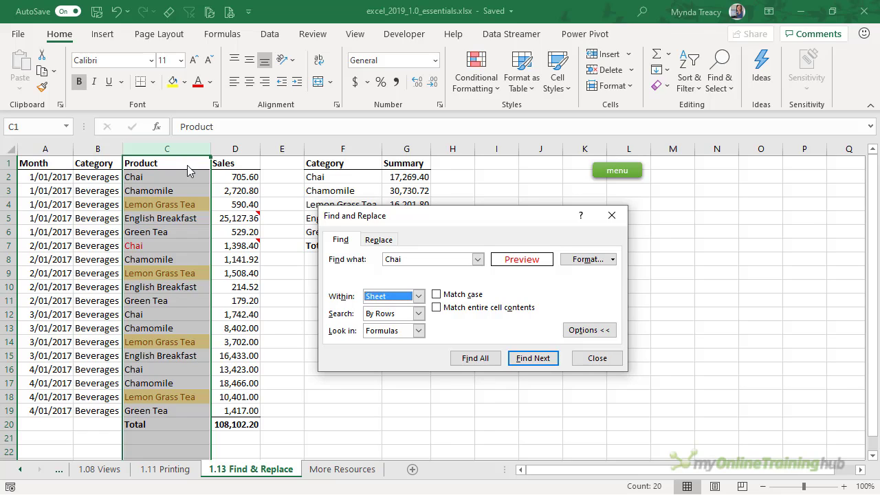
{"action": "left_click", "coordinate": [419, 314]}
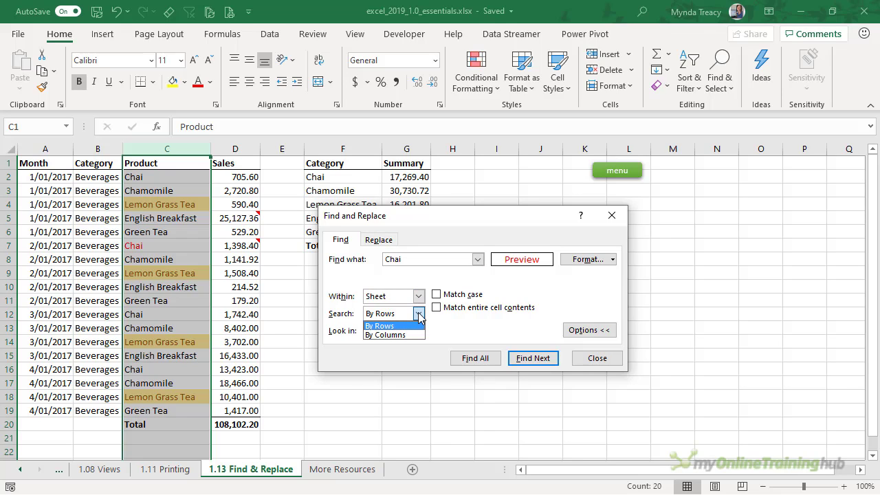
{"action": "left_click", "coordinate": [419, 314]}
- Keep Look in at Formulas and Find All, listing the red Chai in $C$7
{"action": "left_click", "coordinate": [419, 331]}
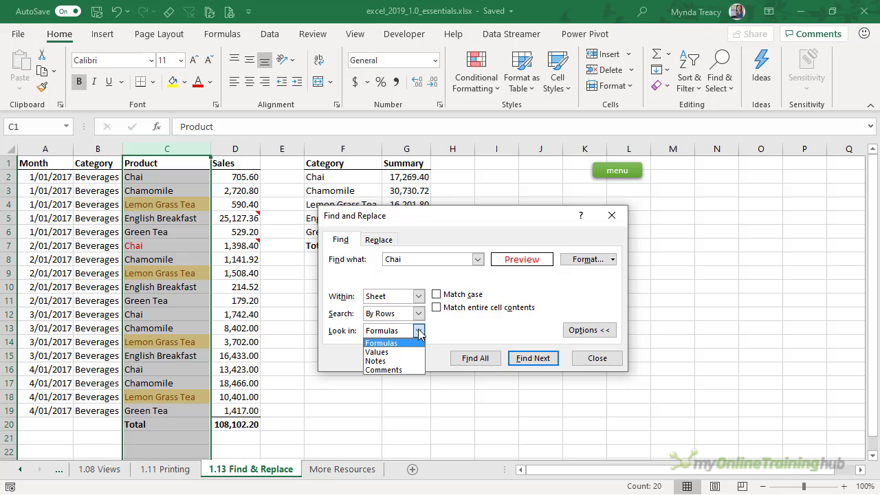
{"action": "key", "text": "Down"}
{"action": "key", "text": "Down"}
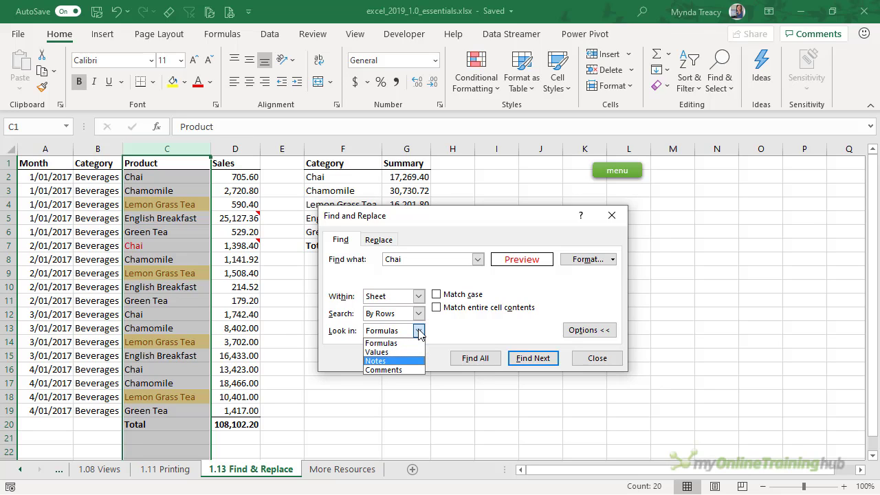
{"action": "key", "text": "Down"}
{"action": "key", "text": "Up"}
{"action": "key", "text": "Up"}
{"action": "key", "text": "Up"}
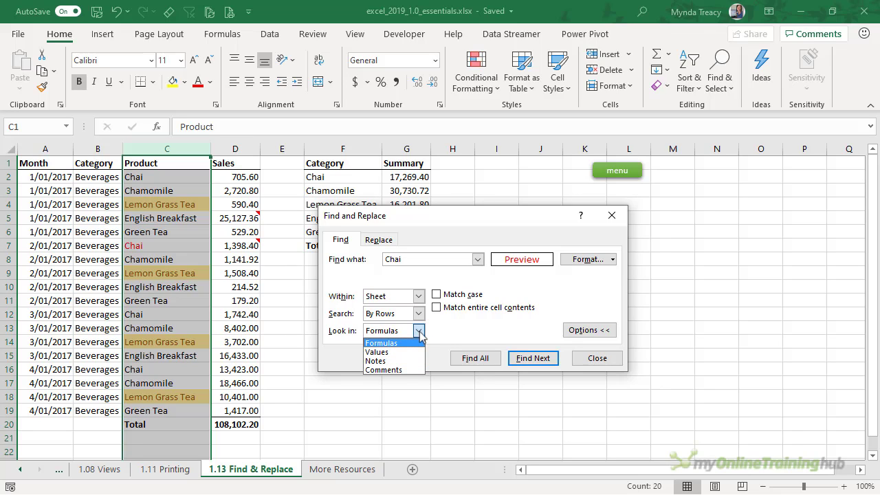
{"action": "left_click", "coordinate": [420, 336]}
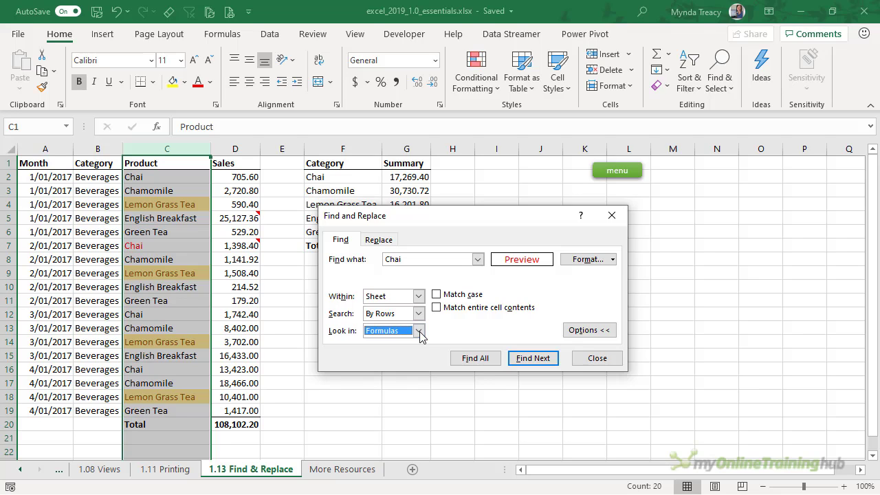
{"action": "left_click", "coordinate": [473, 361]}
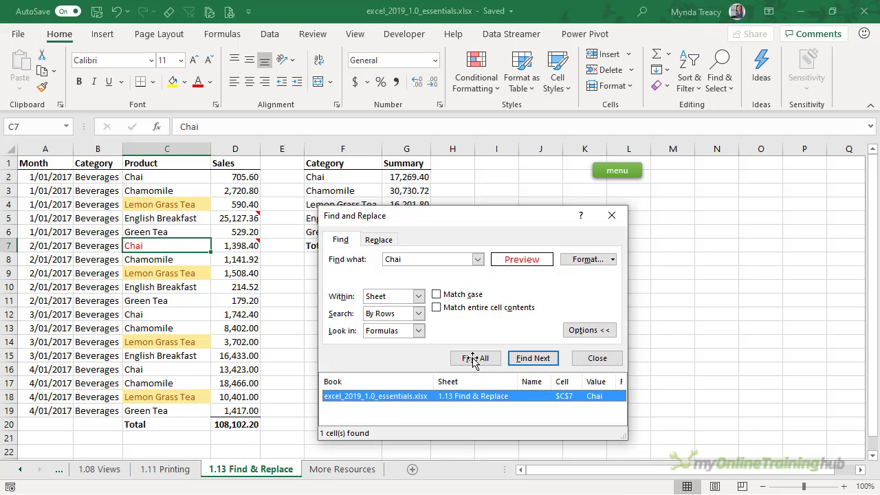
- Clear the red format criterion and find all Chai cells in column C
{"action": "left_click", "coordinate": [473, 359]}
{"action": "left_click", "coordinate": [180, 149]}
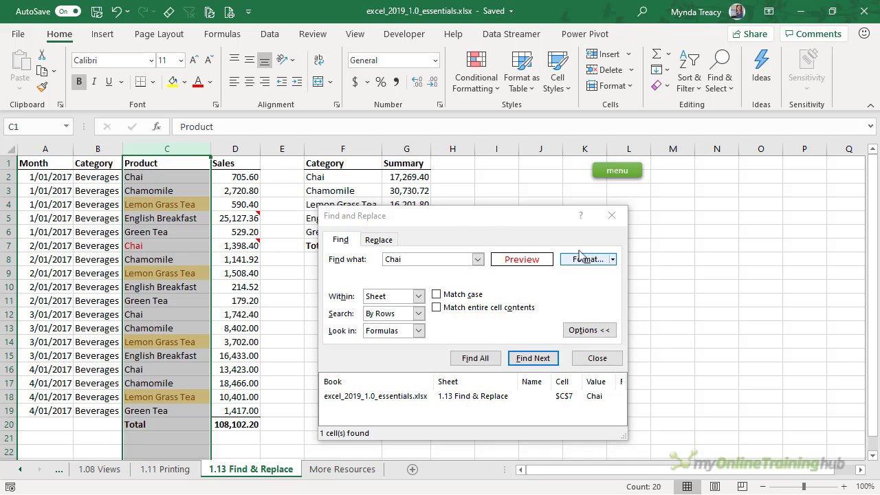
{"action": "left_click", "coordinate": [613, 259]}
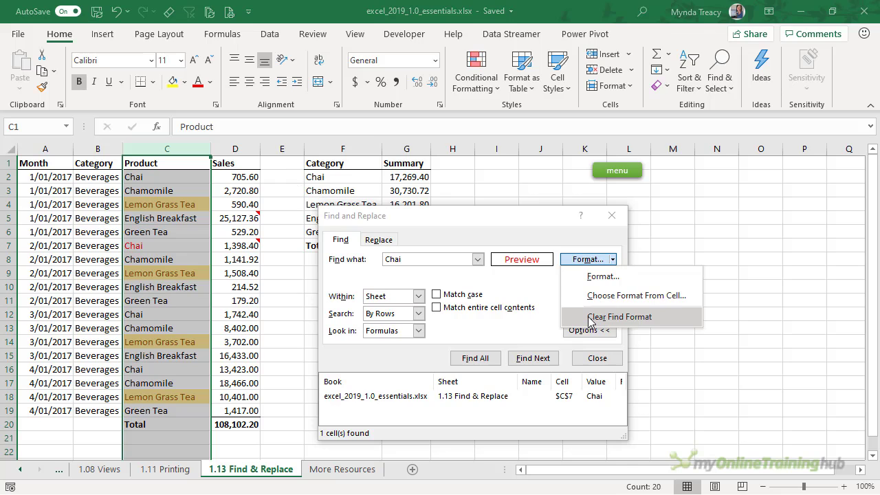
{"action": "left_click", "coordinate": [589, 317]}
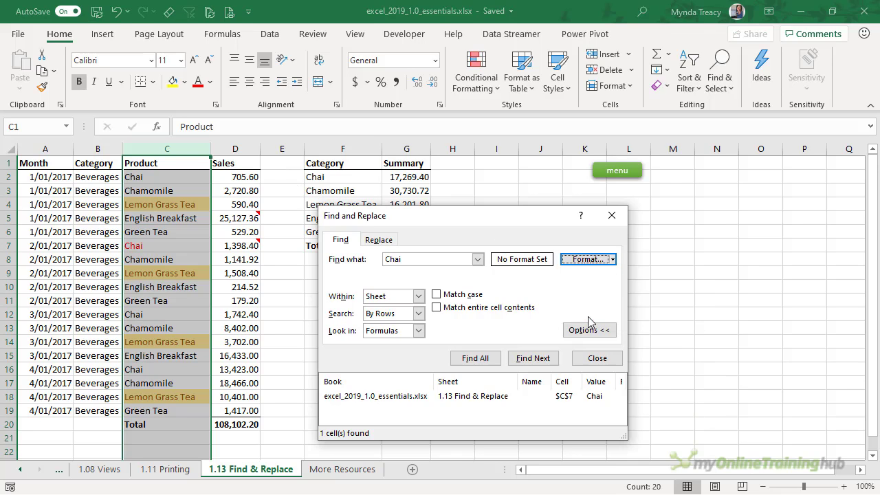
{"action": "left_click", "coordinate": [480, 359]}
- Enlarge the results to show $C$2, $C$7, $C$12, $C$16, jump to C12, and reselect column C
{"action": "left_click_drag", "start_coordinate": [485, 207], "coordinate": [484, 108]}
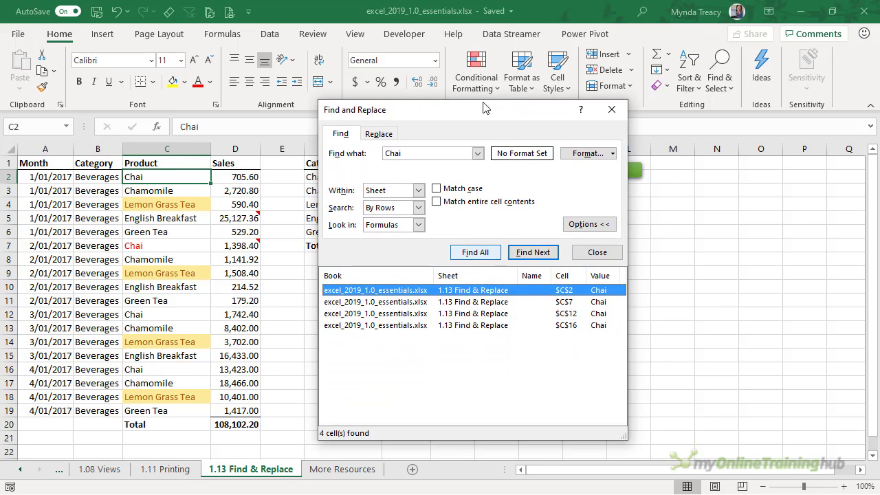
{"action": "left_click", "coordinate": [401, 315]}
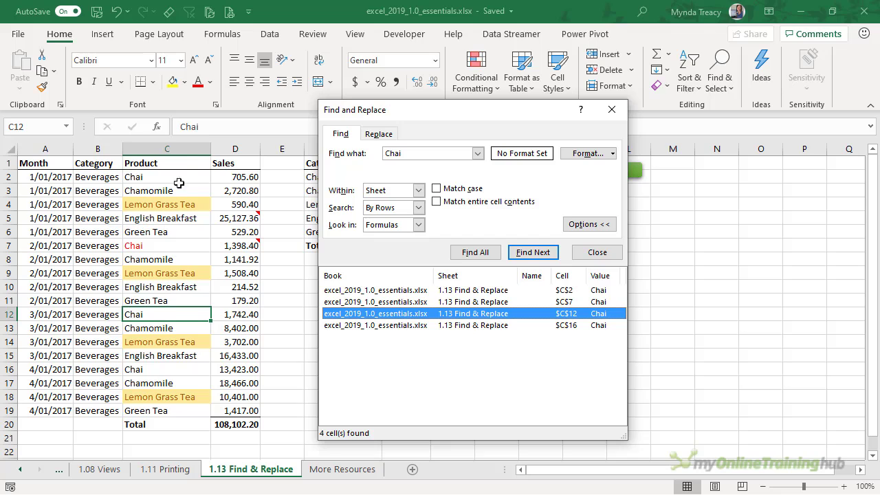
{"action": "left_click", "coordinate": [180, 150]}
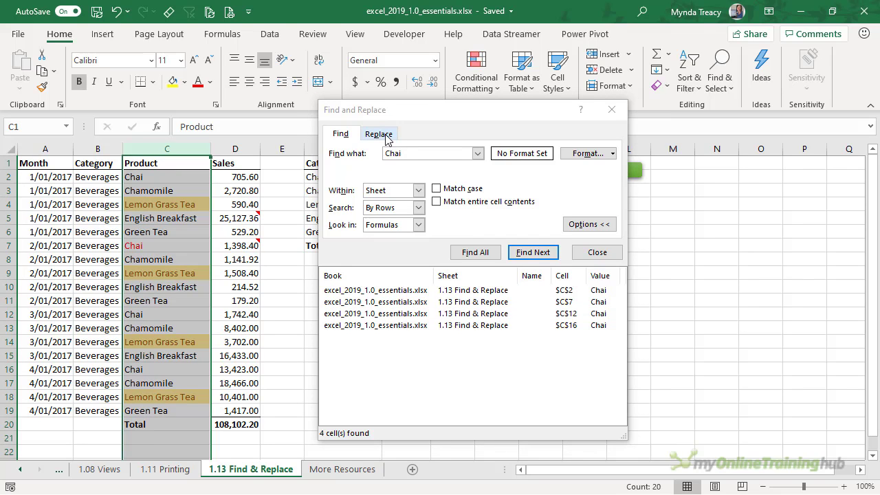
- On the Replace tab, enter 'Chai Latte' as the replacement with a black font colour format
{"action": "left_click", "coordinate": [386, 137]}
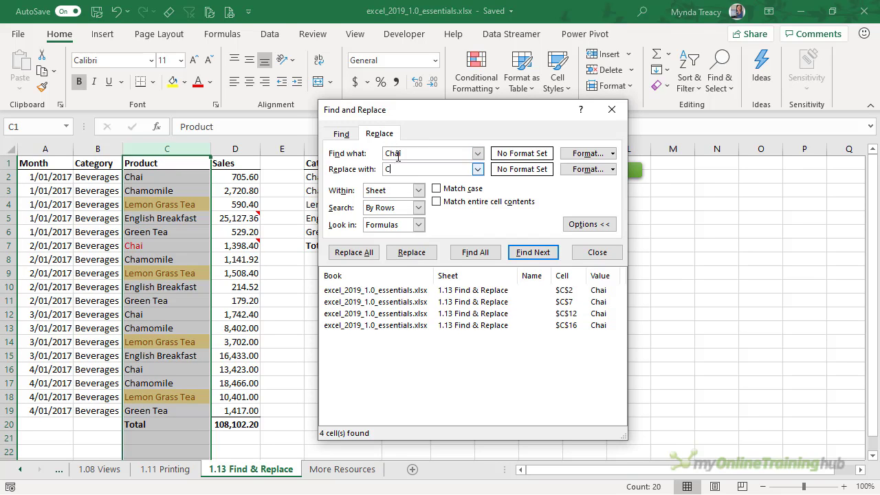
{"action": "type", "text": "Chai Latte"}
{"action": "left_click", "coordinate": [612, 169]}
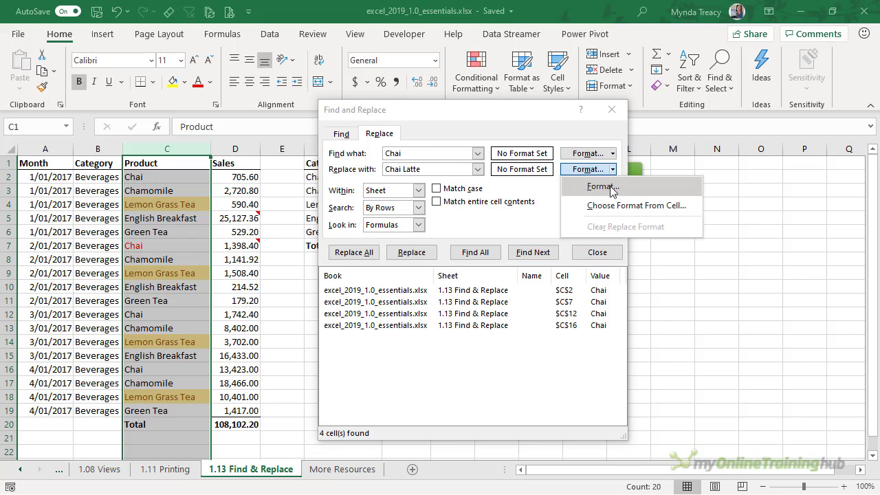
{"action": "left_click", "coordinate": [610, 187]}
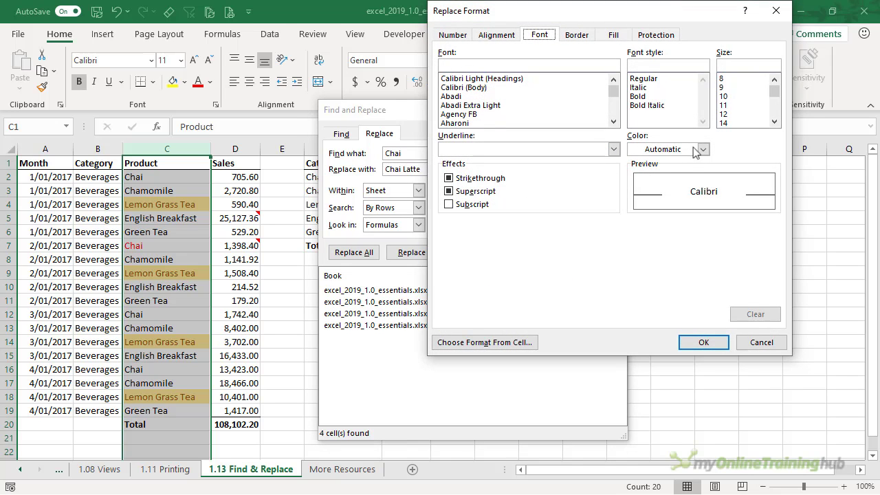
{"action": "left_click", "coordinate": [701, 149]}
{"action": "left_click", "coordinate": [646, 204]}
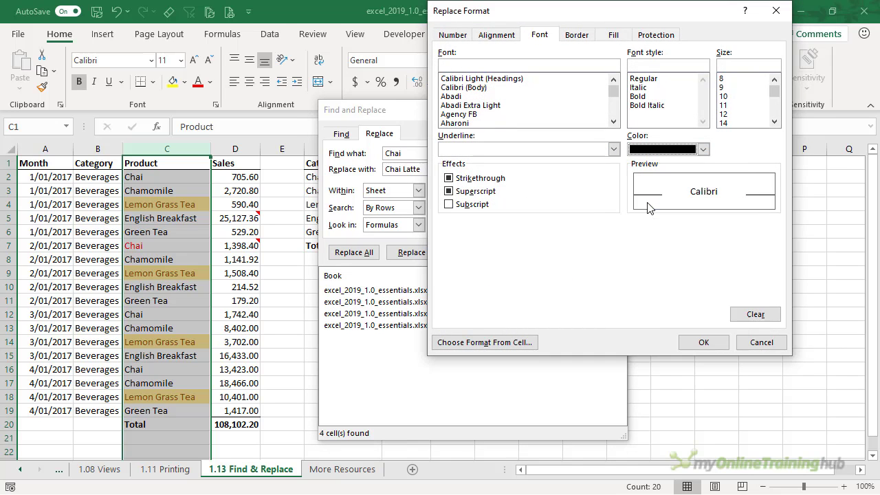
{"action": "left_click", "coordinate": [700, 343]}
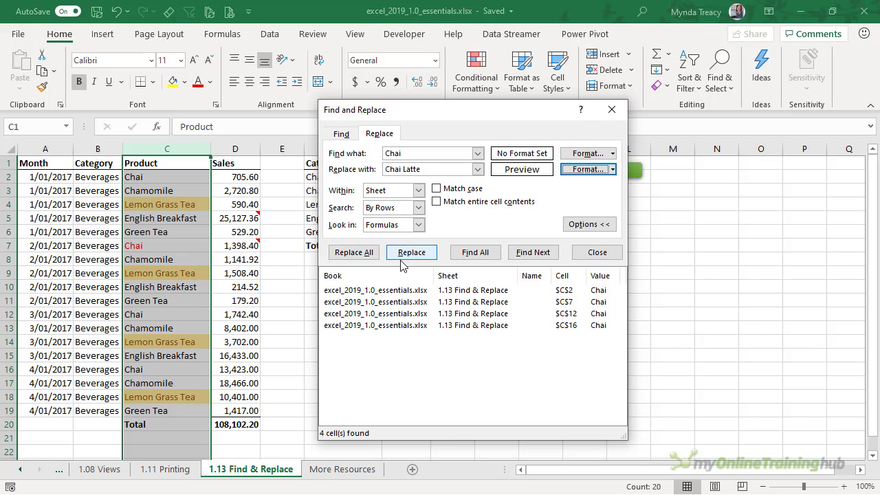
- Replace all 4 Chai entries with Chai Latte, close the dialog and deselect column C
{"action": "left_click", "coordinate": [352, 254]}
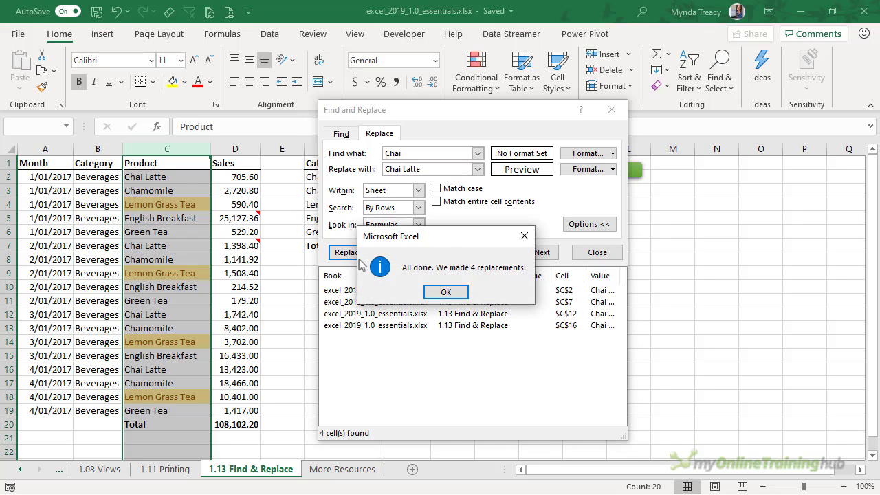
{"action": "left_click", "coordinate": [446, 292]}
{"action": "left_click_drag", "start_coordinate": [446, 113], "coordinate": [621, 122]}
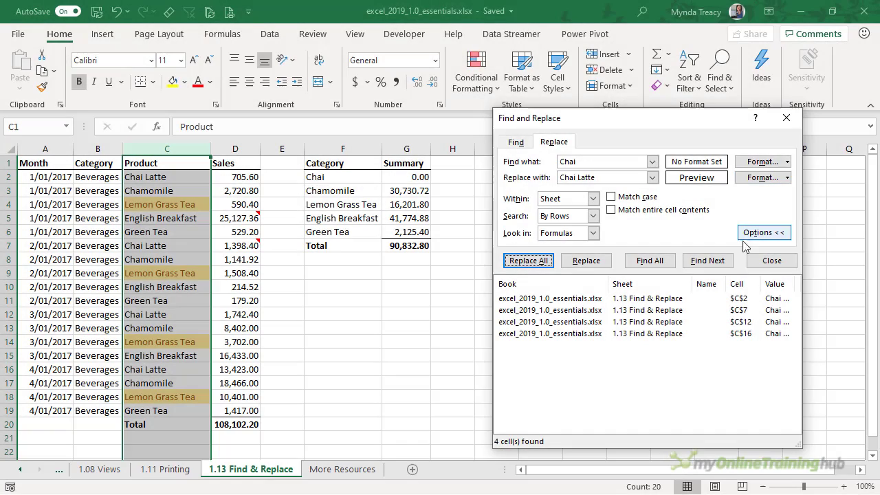
{"action": "left_click", "coordinate": [771, 259]}
{"action": "left_click", "coordinate": [400, 274]}
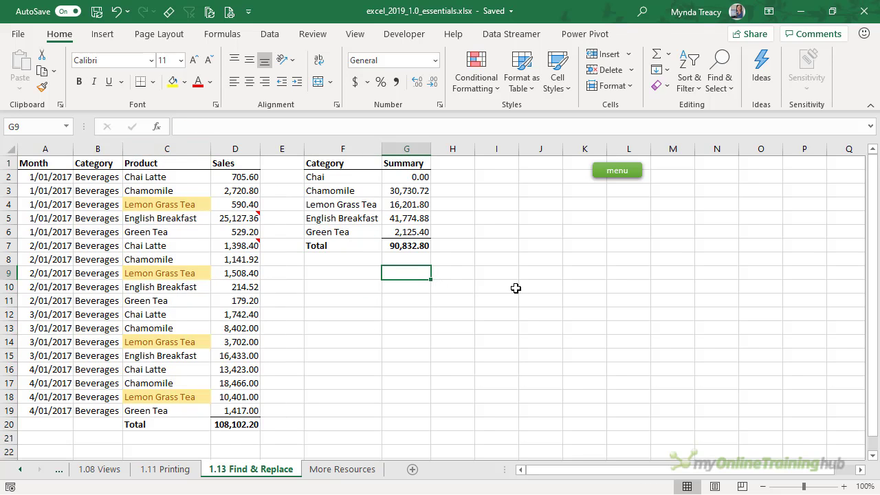
- Using Ctrl+H with Match entire cell contents, replace the summary's Chai in F2 with Chai Latte
{"action": "key", "text": "ctrl+h"}
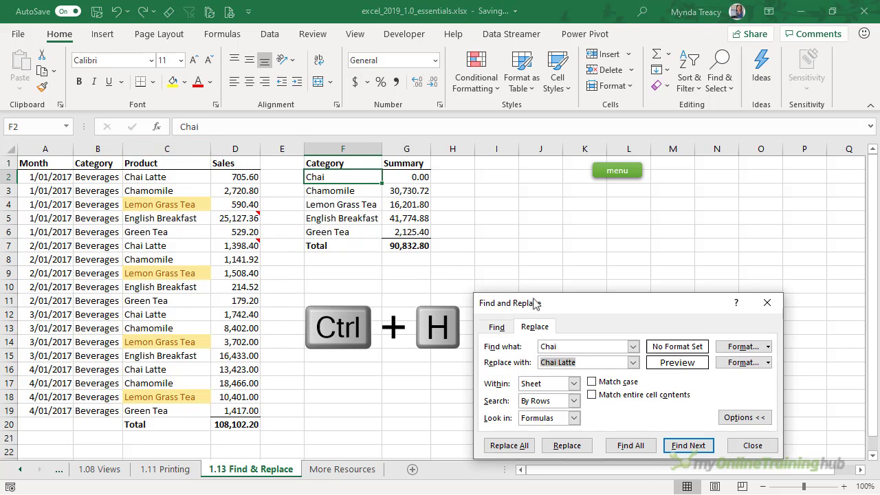
{"action": "left_click_drag", "start_coordinate": [545, 309], "coordinate": [506, 226]}
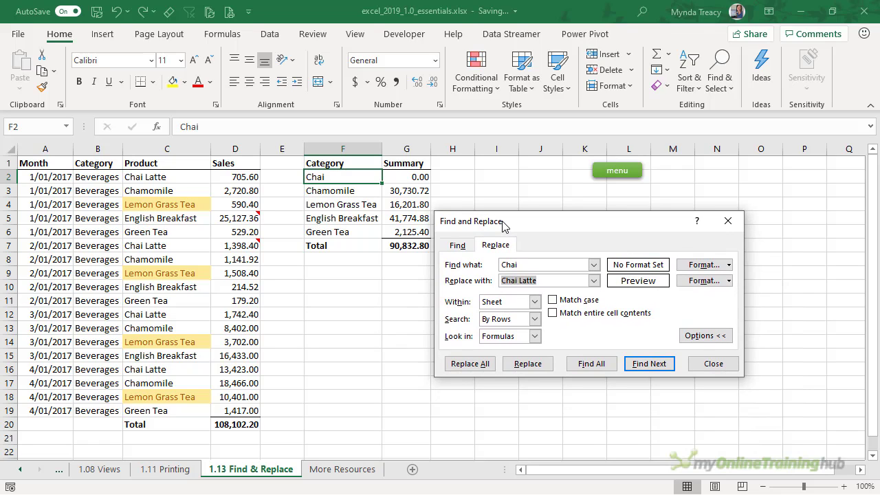
{"action": "left_click", "coordinate": [466, 245]}
{"action": "left_click", "coordinate": [491, 247]}
{"action": "left_click", "coordinate": [553, 313]}
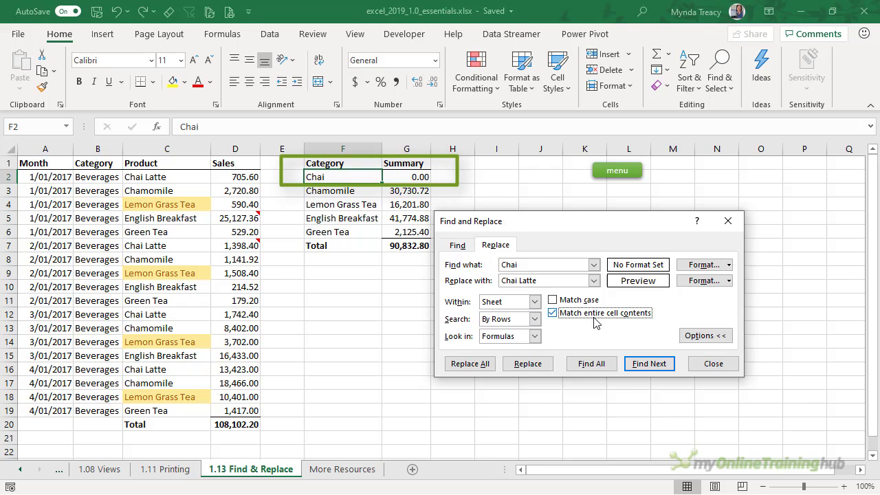
{"action": "left_click", "coordinate": [528, 364]}
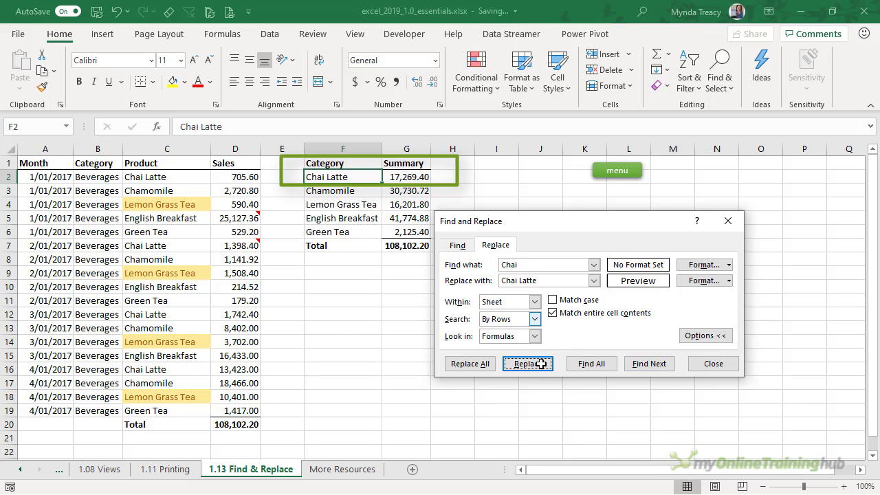
{"action": "left_click", "coordinate": [709, 363]}
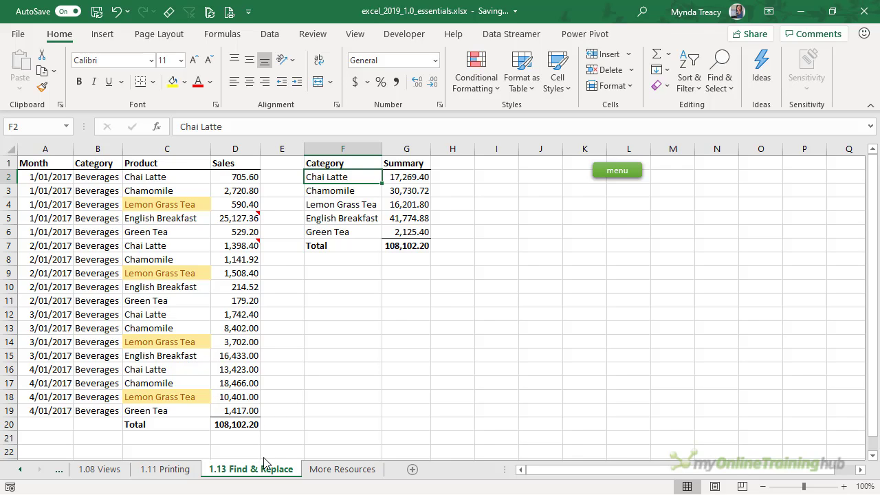
{"action": "key", "text": "shift"}
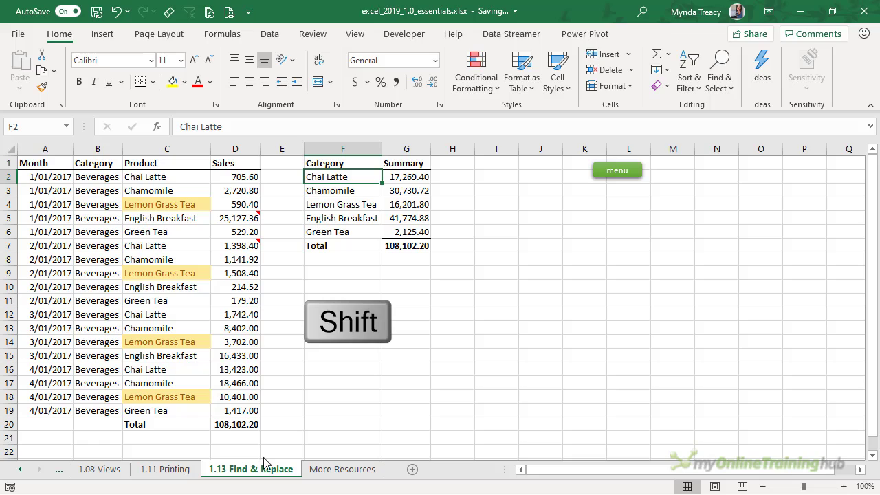
{"action": "left_click", "coordinate": [110, 472], "text": "shift"}
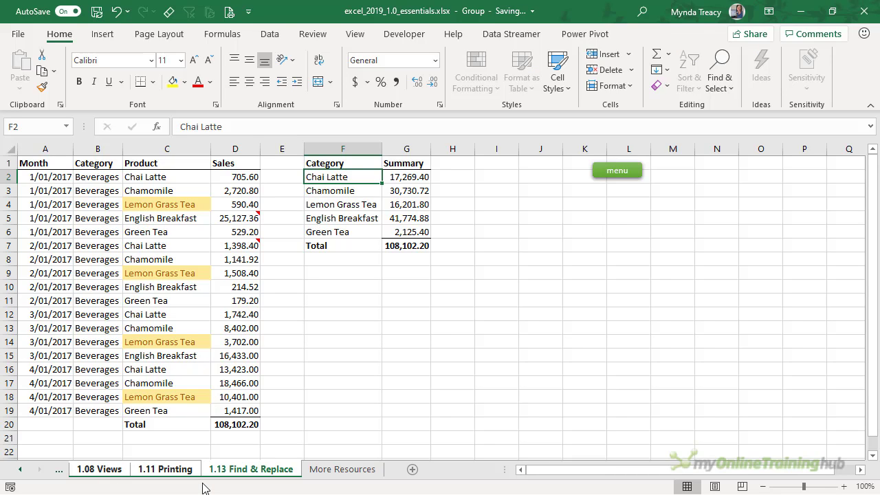
{"action": "left_click", "coordinate": [168, 474], "text": "ctrl"}
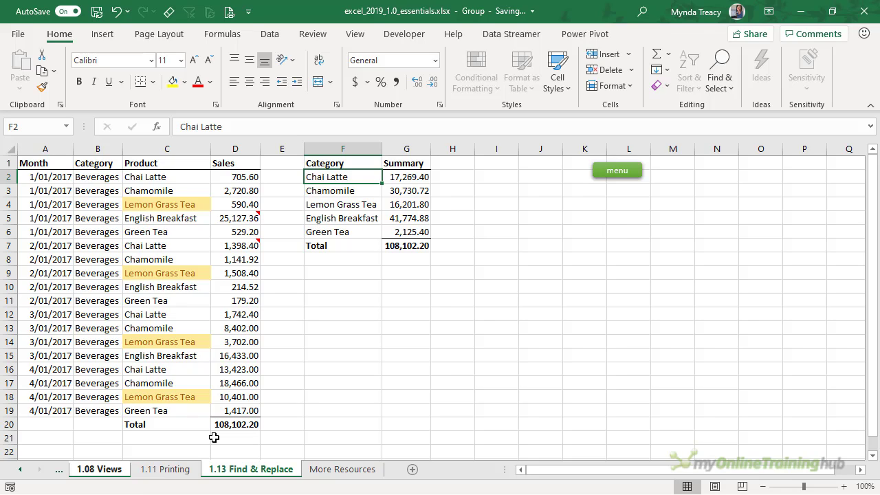
{"action": "right_click", "coordinate": [237, 468]}
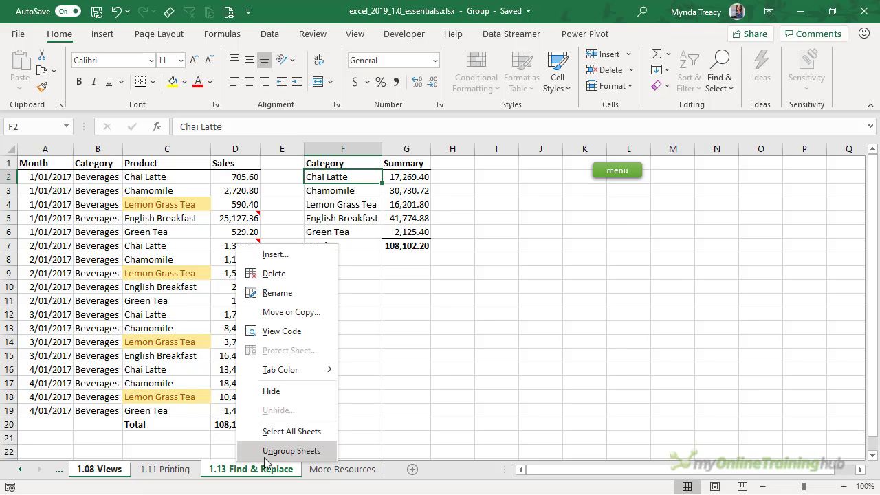
{"action": "left_click", "coordinate": [265, 451]}
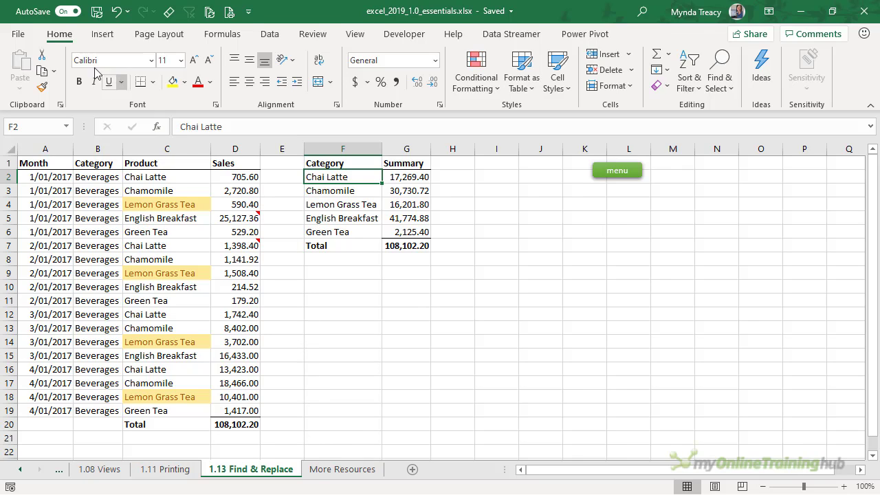
- Select all formula cells through Find & Select, then clear the selection
{"action": "left_click", "coordinate": [721, 81]}
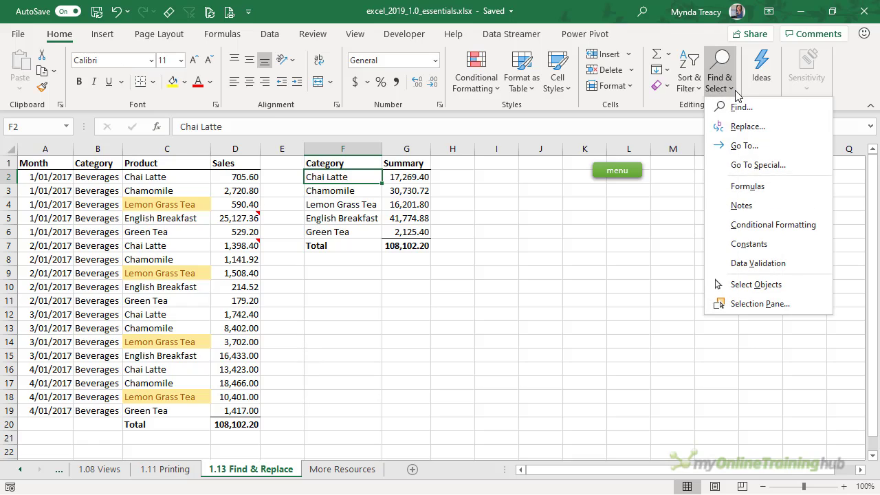
{"action": "left_click", "coordinate": [791, 188]}
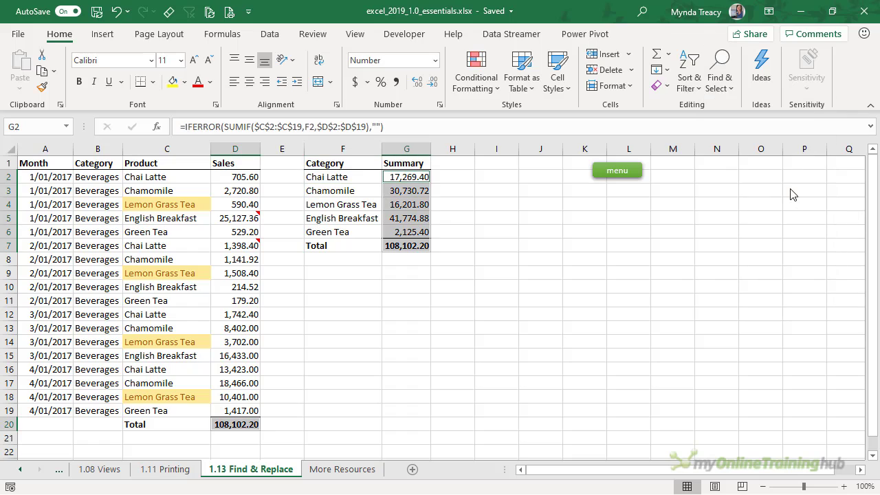
{"action": "left_click", "coordinate": [365, 275]}
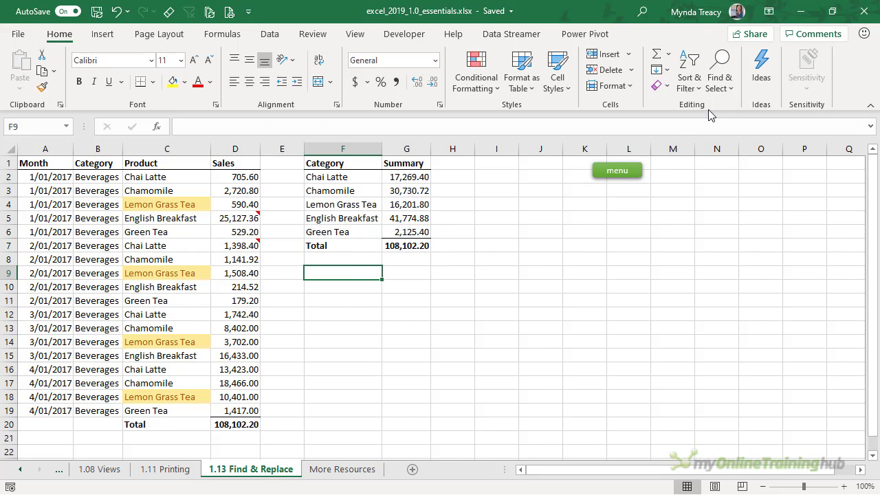
- Select every cell carrying a note, then deselect them
{"action": "left_click", "coordinate": [719, 82]}
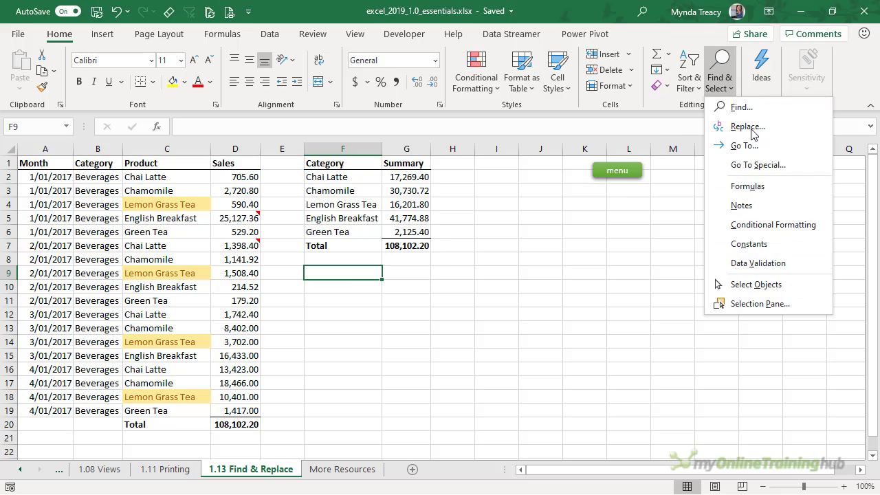
{"action": "left_click", "coordinate": [786, 210]}
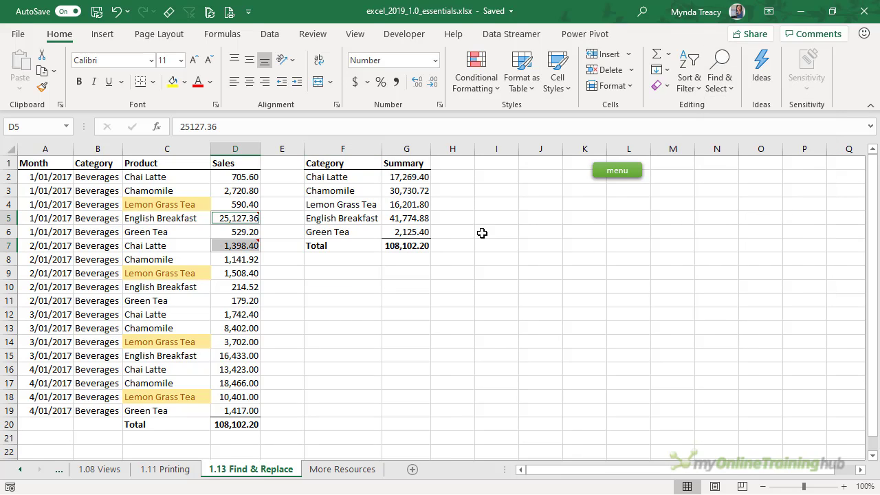
{"action": "mouse_move", "coordinate": [241, 245]}
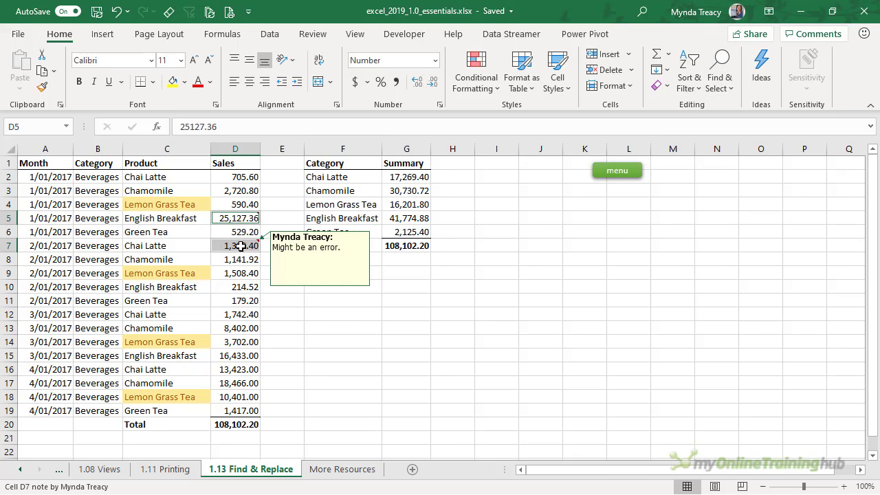
{"action": "left_click", "coordinate": [443, 247]}
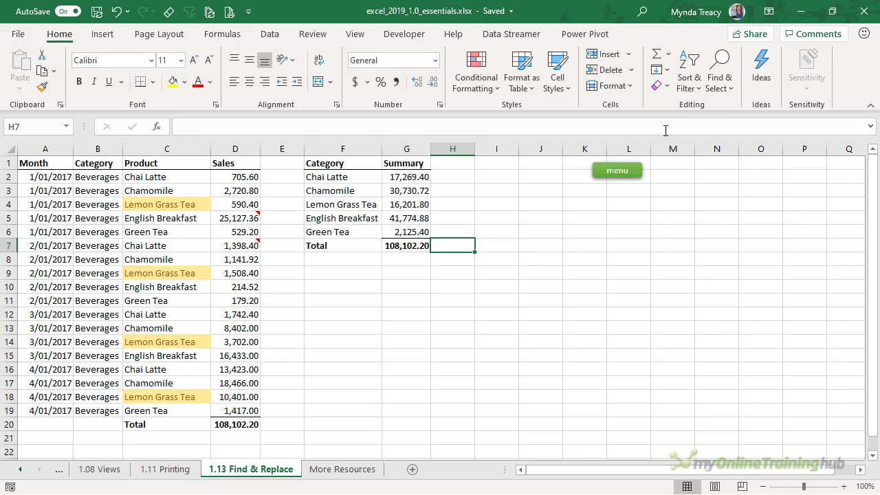
- Select all conditionally formatted cells, compare with the Product cells C2:C19, then clear the selection
{"action": "left_click", "coordinate": [717, 84]}
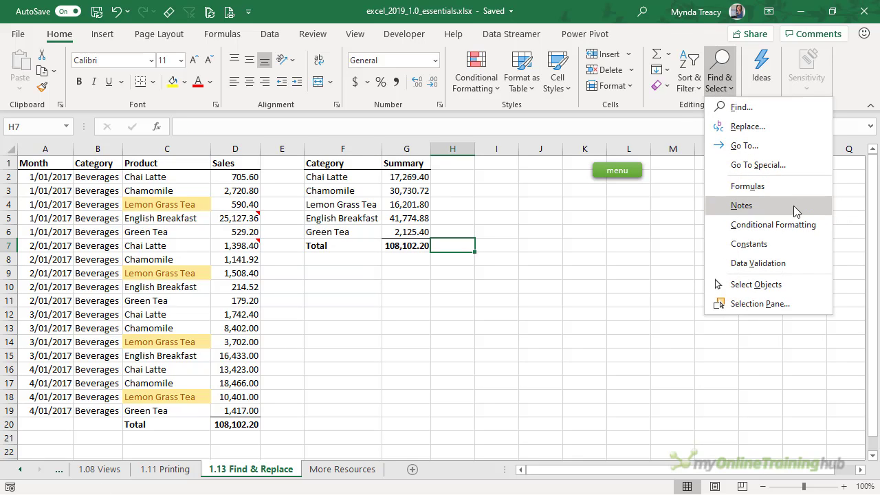
{"action": "left_click", "coordinate": [795, 225]}
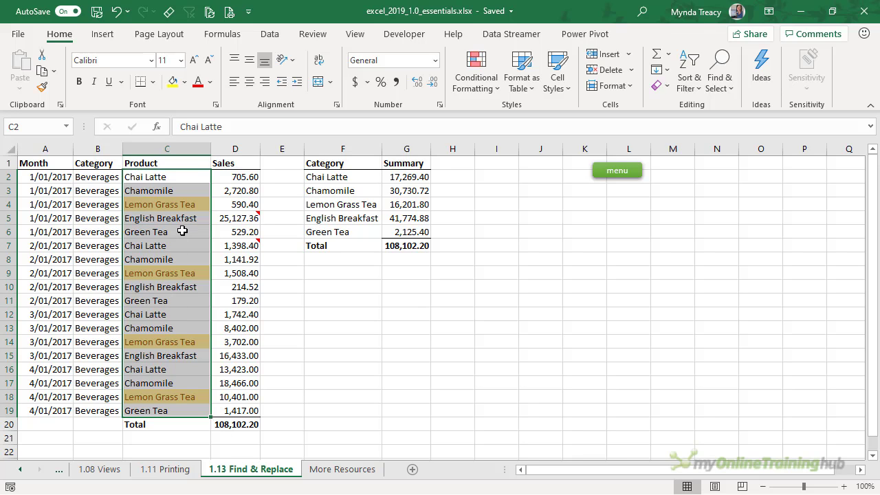
{"action": "left_click_drag", "start_coordinate": [182, 177], "coordinate": [193, 409]}
{"action": "left_click", "coordinate": [343, 278]}
{"action": "left_click", "coordinate": [715, 86]}
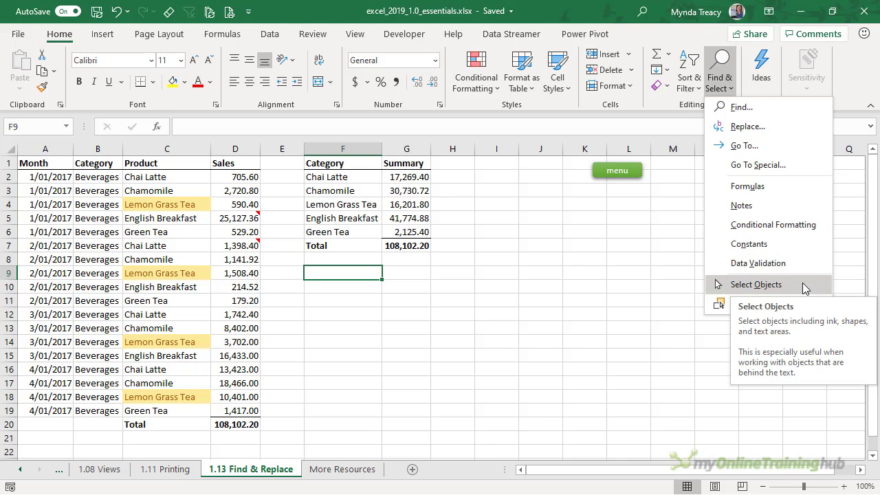
- Turn on Select Objects, marquee-select the green menu shape, then turn object selection off
{"action": "left_click", "coordinate": [757, 283]}
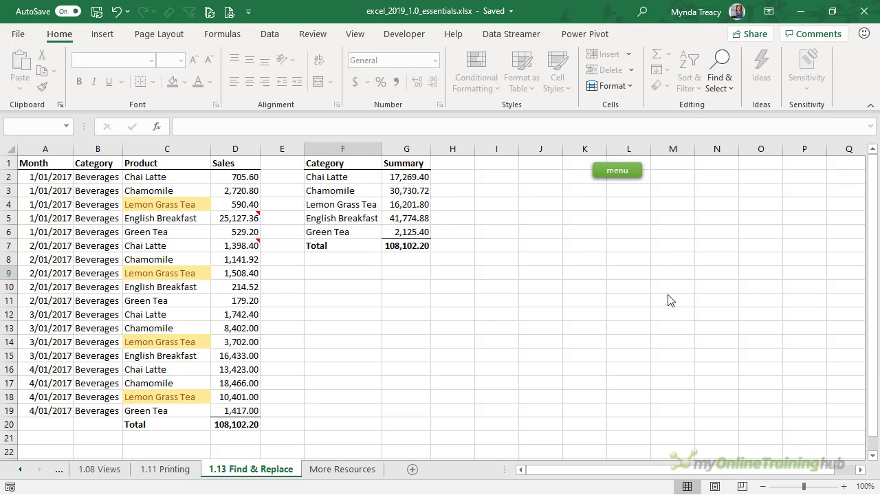
{"action": "left_click_drag", "start_coordinate": [670, 292], "coordinate": [574, 157]}
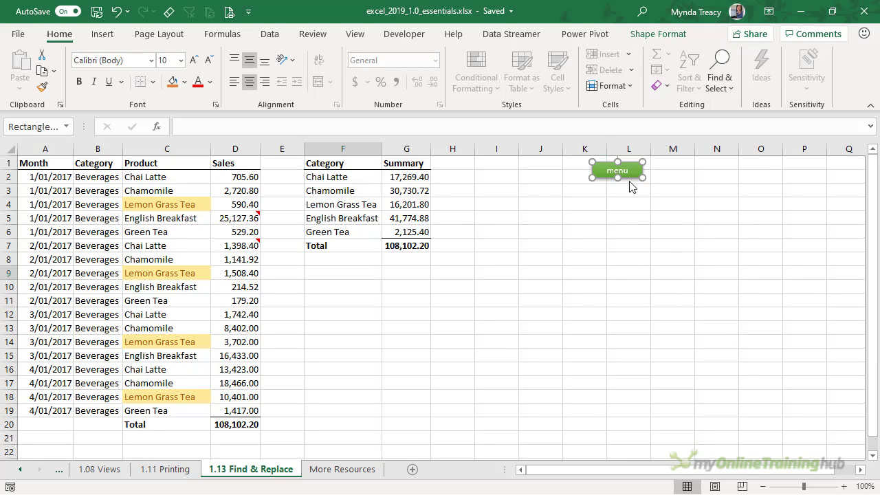
{"action": "left_click", "coordinate": [650, 218]}
{"action": "left_click_drag", "start_coordinate": [677, 224], "coordinate": [621, 165]}
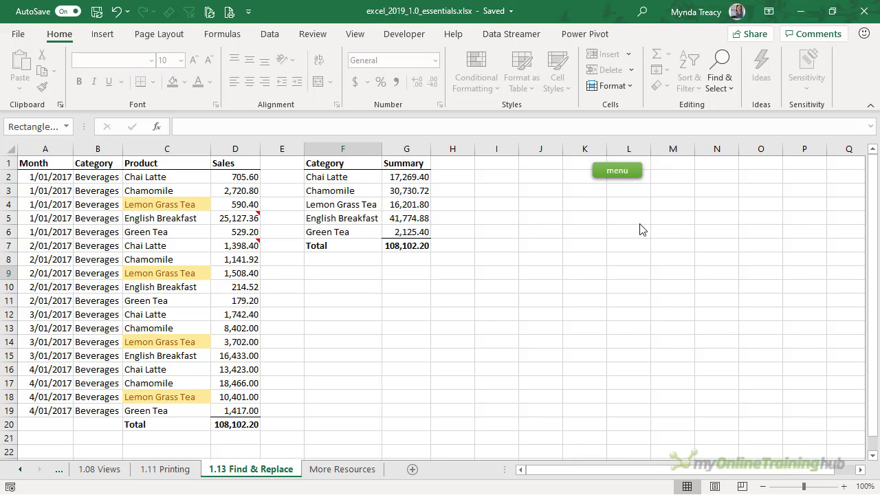
{"action": "left_click_drag", "start_coordinate": [665, 237], "coordinate": [564, 143]}
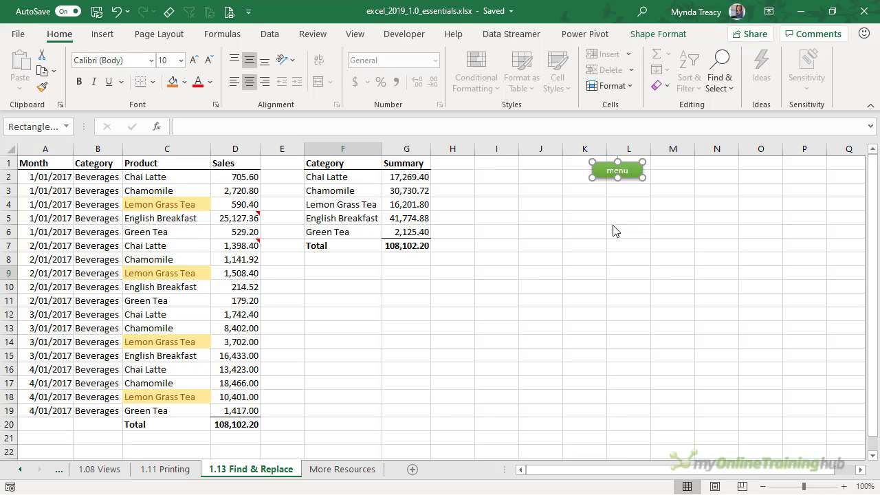
{"action": "left_click", "coordinate": [627, 242]}
{"action": "left_click_drag", "start_coordinate": [668, 237], "coordinate": [581, 157]}
{"action": "left_click", "coordinate": [721, 86]}
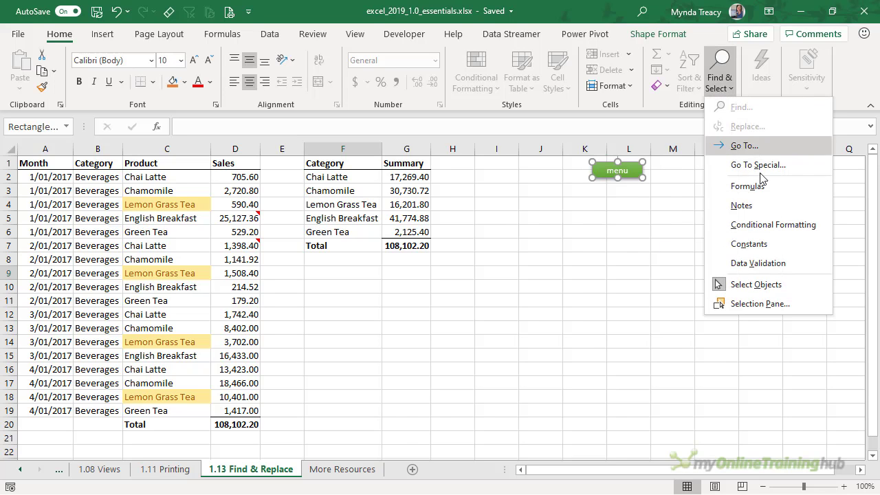
{"action": "left_click", "coordinate": [797, 282]}
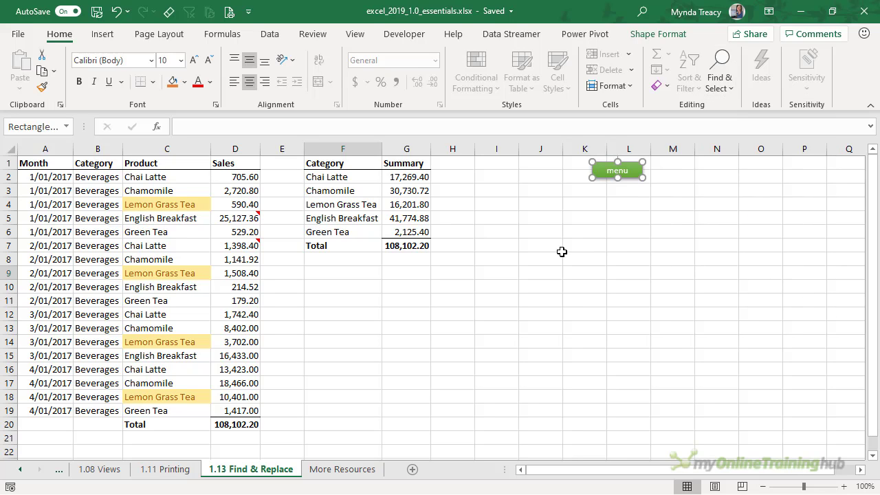
- Open the Selection Pane from Find & Select to list the sheet's objects
{"action": "left_click", "coordinate": [560, 252]}
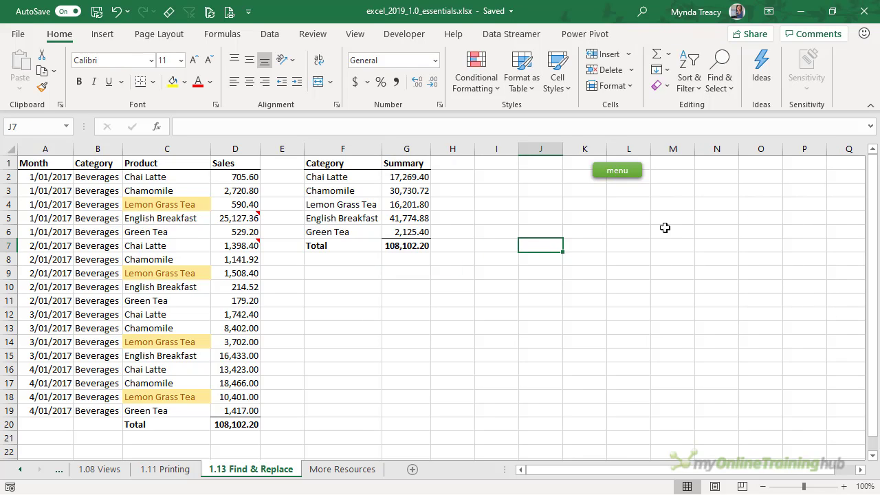
{"action": "left_click", "coordinate": [721, 86]}
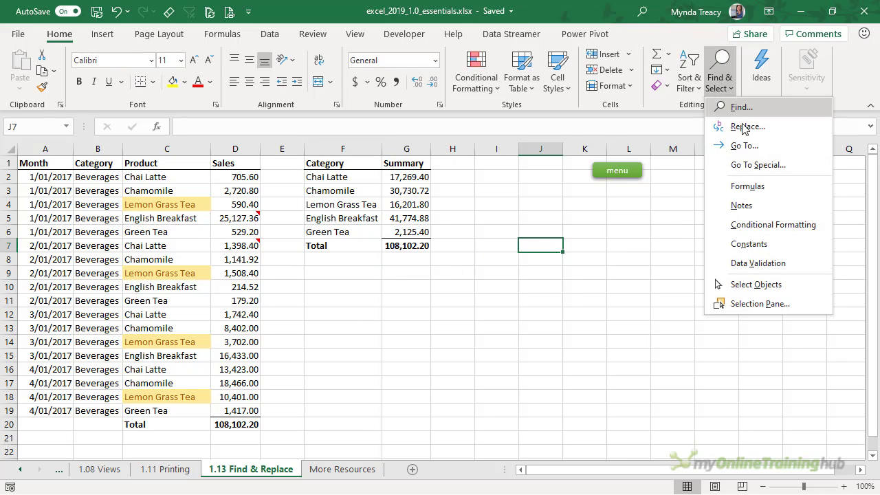
{"action": "left_click", "coordinate": [803, 300]}
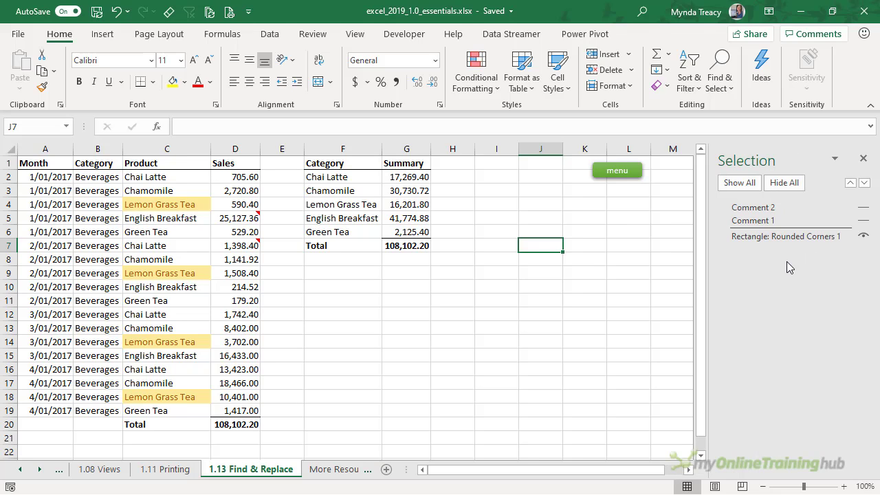
- Show both comments, try Hide All and Show All, then hide Comment 1 and Comment 2
{"action": "left_click", "coordinate": [863, 209]}
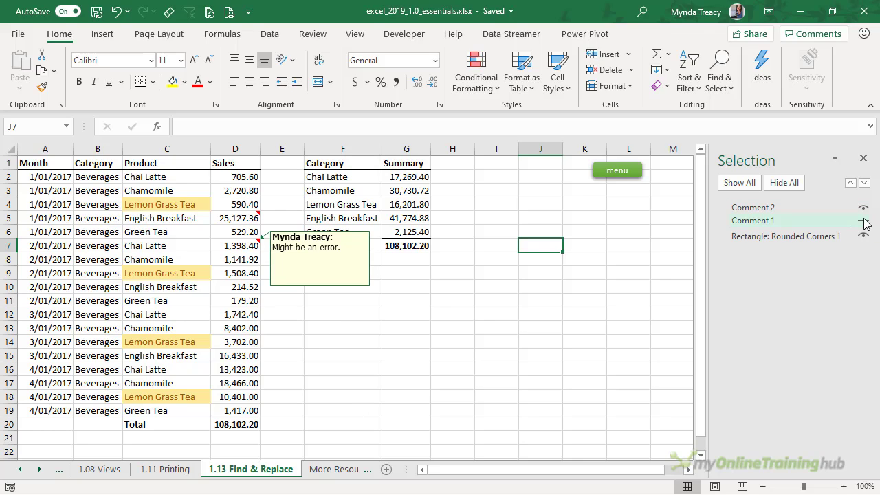
{"action": "left_click", "coordinate": [864, 221]}
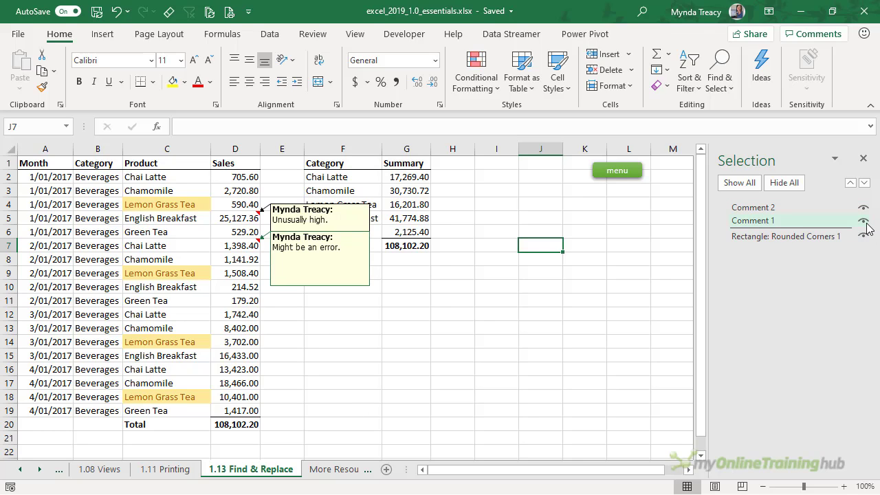
{"action": "left_click", "coordinate": [781, 183]}
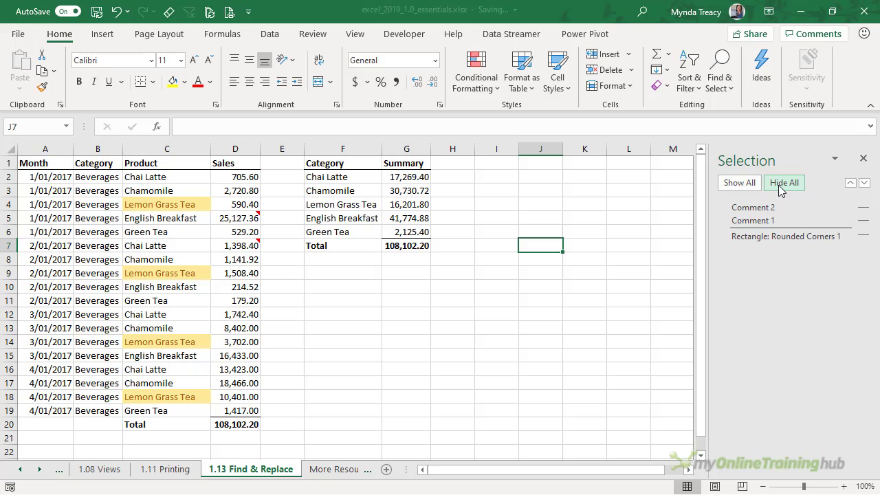
{"action": "left_click", "coordinate": [734, 183]}
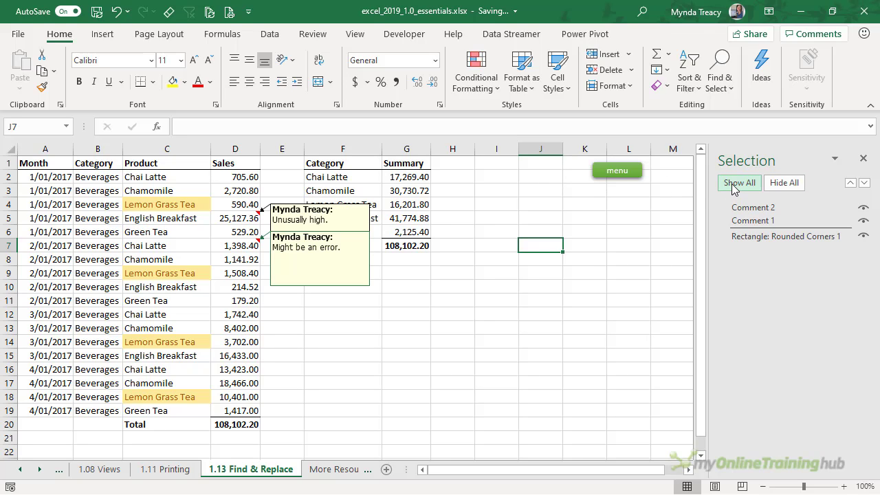
{"action": "left_click", "coordinate": [863, 221]}
{"action": "left_click", "coordinate": [864, 207]}
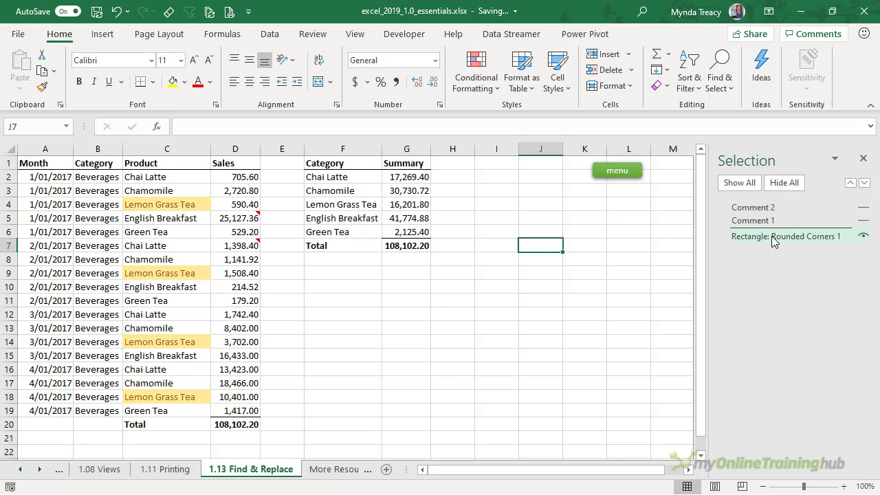
- Select cell F13, then open and dismiss the Find dialog with Ctrl+F
{"action": "left_click", "coordinate": [374, 333]}
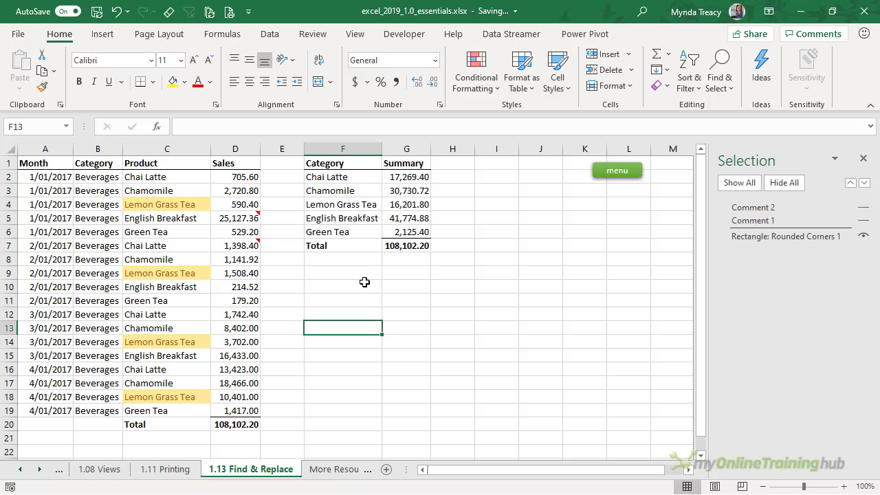
{"action": "key", "text": "ctrl+f"}
{"action": "key", "text": "Escape"}
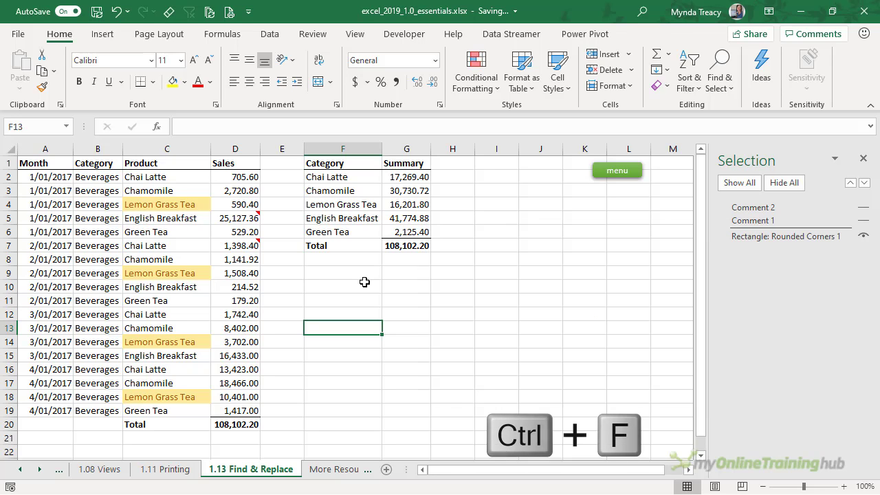